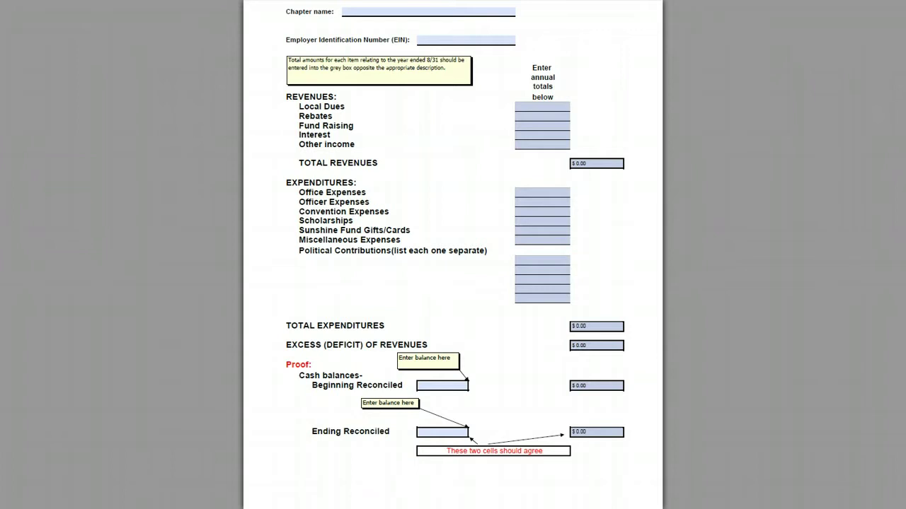
- Examine the report's revenue and expenditure entry fields, the calculated totals, and the Beginning Reconciled balance field
{"action": "scroll", "coordinate": [453, 254], "scroll_direction": "up", "scroll_amount": 1}
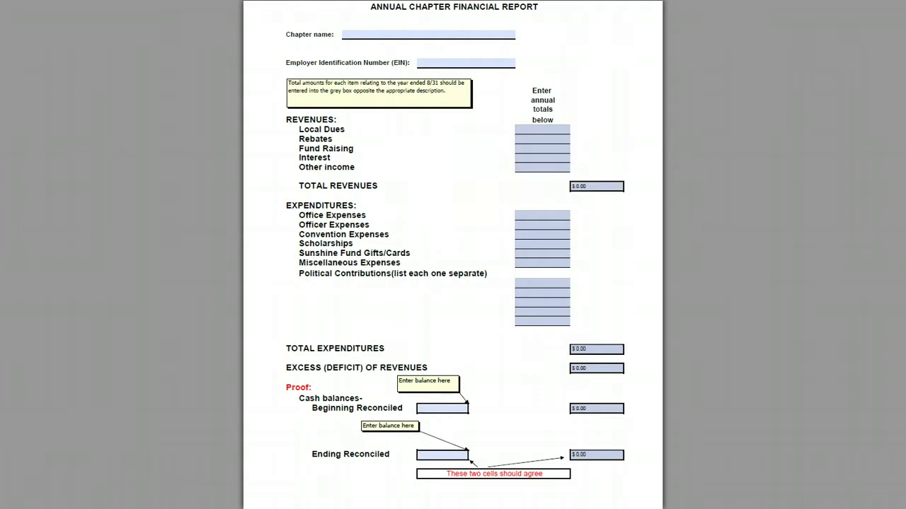
{"action": "left_click", "coordinate": [551, 159]}
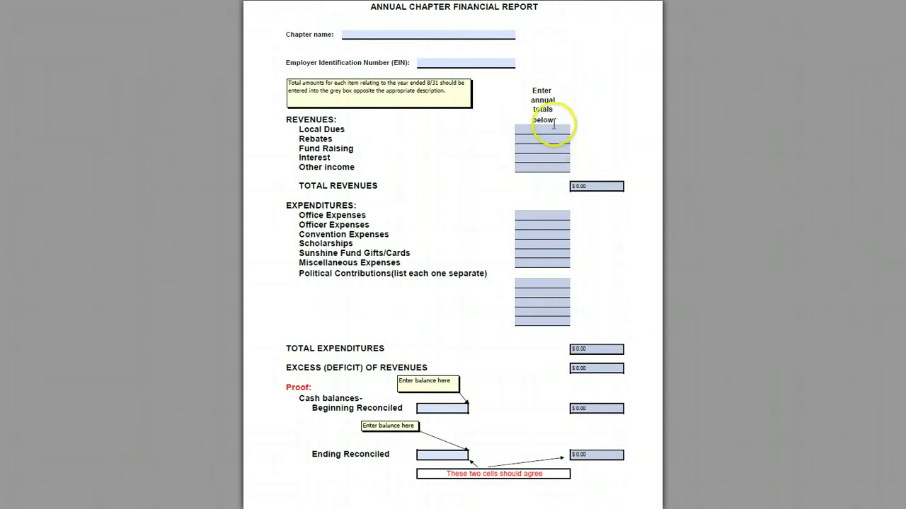
{"action": "left_click", "coordinate": [598, 186]}
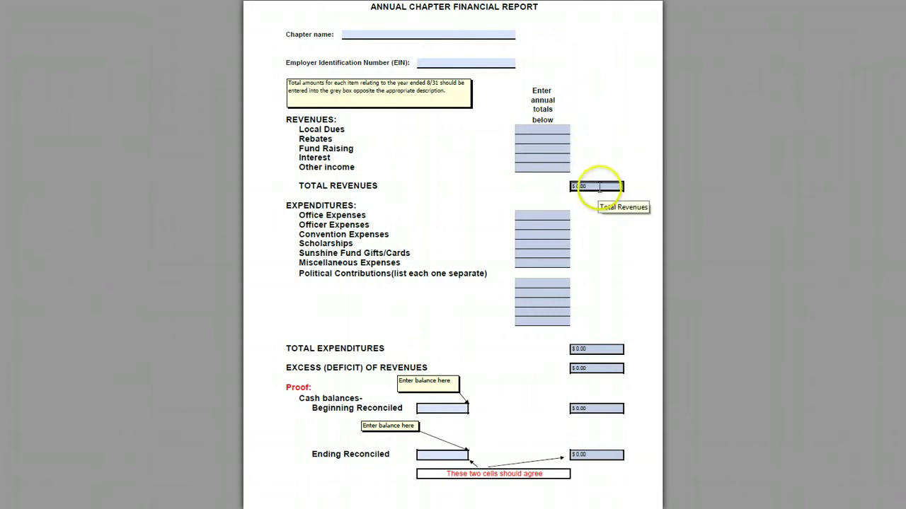
{"action": "left_click", "coordinate": [550, 130]}
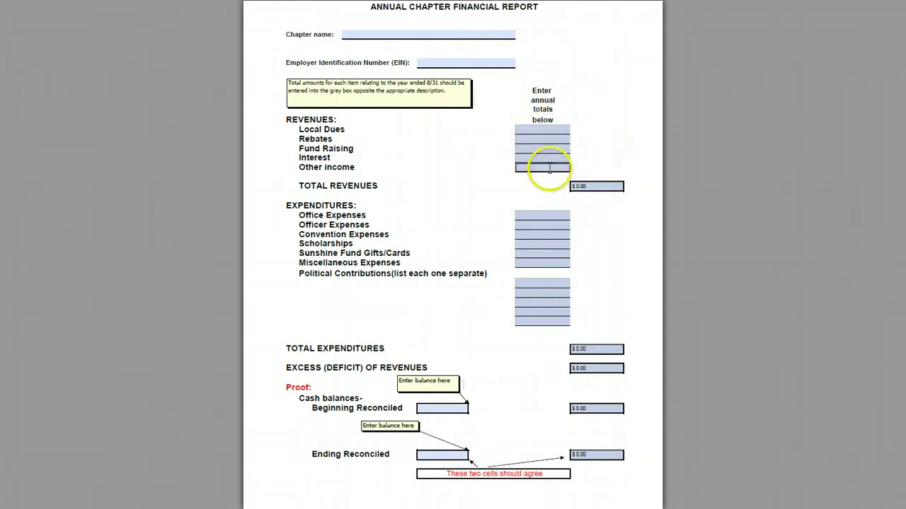
{"action": "left_click", "coordinate": [596, 348]}
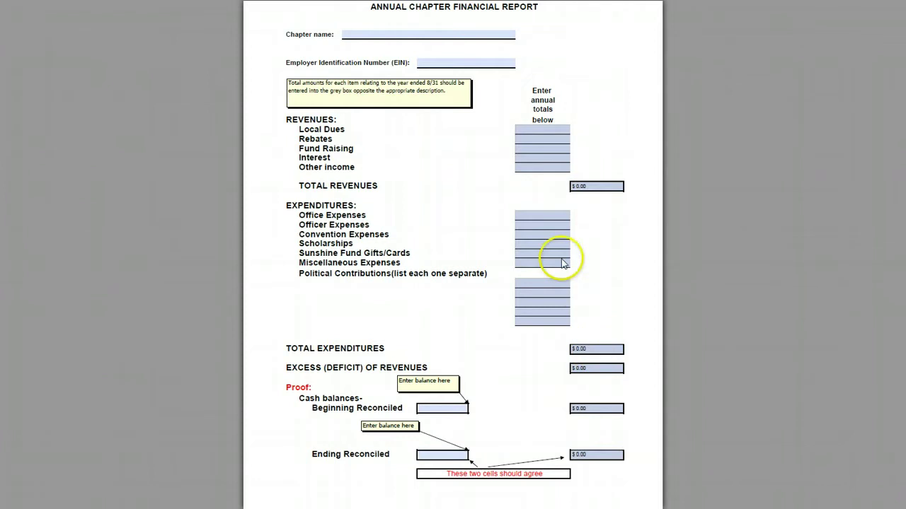
{"action": "left_click", "coordinate": [540, 312]}
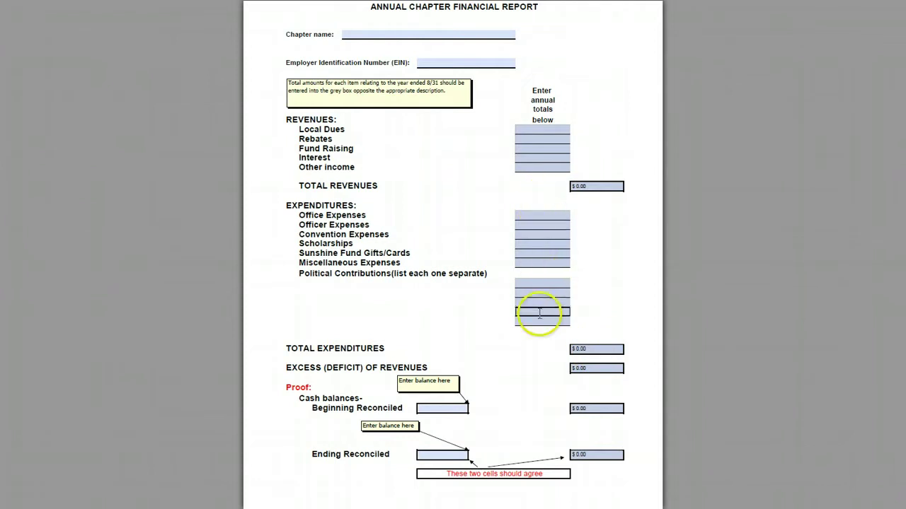
{"action": "left_click", "coordinate": [591, 370]}
{"action": "left_click", "coordinate": [596, 349]}
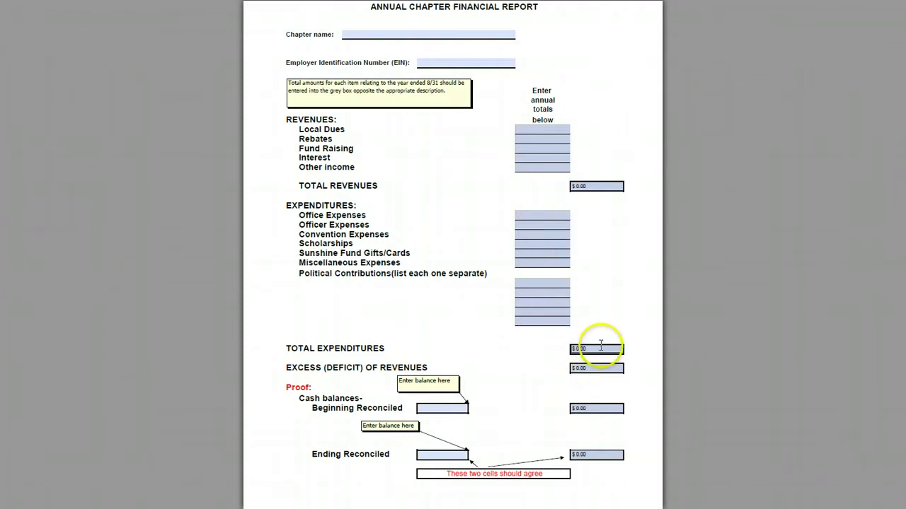
{"action": "left_click", "coordinate": [595, 188]}
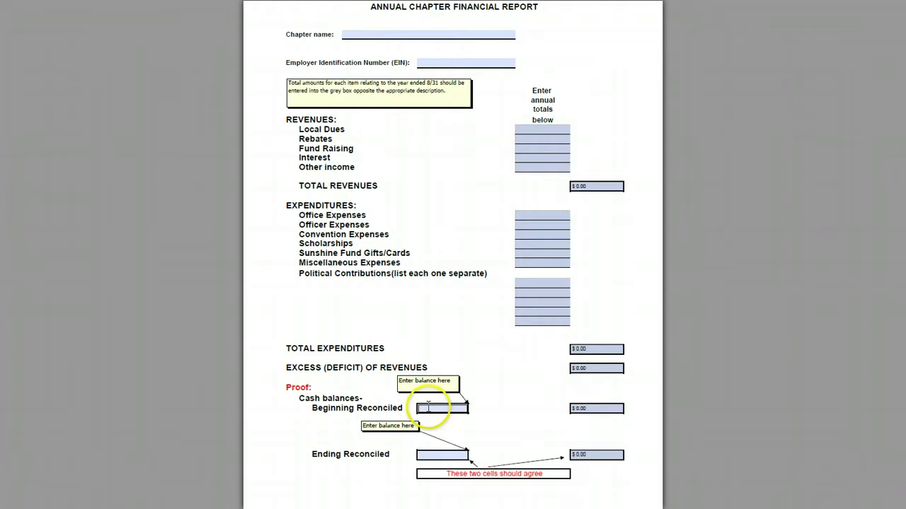
{"action": "left_click", "coordinate": [457, 408]}
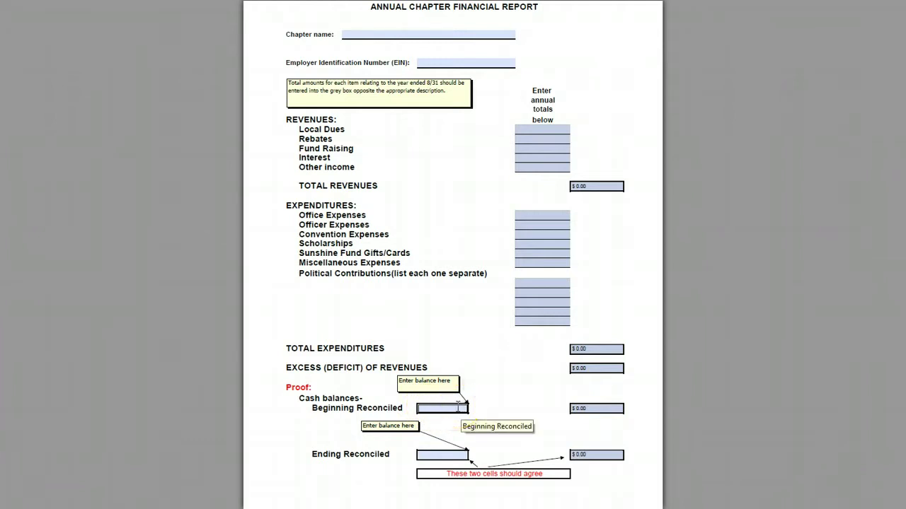
{"action": "left_click", "coordinate": [462, 415]}
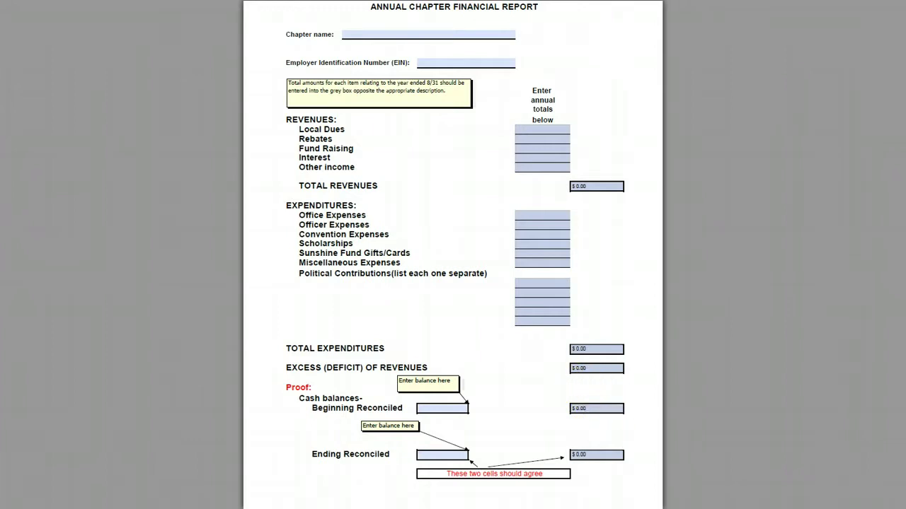
- Fill in the chapter name as "Example Chapter" and enter a placeholder Employer Identification Number
{"action": "left_click", "coordinate": [430, 34]}
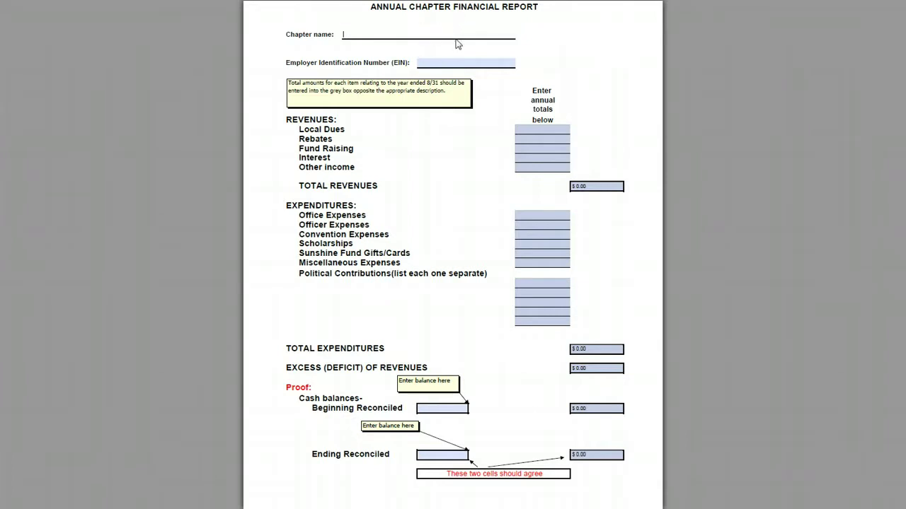
{"action": "type", "text": "Example Chapter"}
{"action": "key", "text": "Tab"}
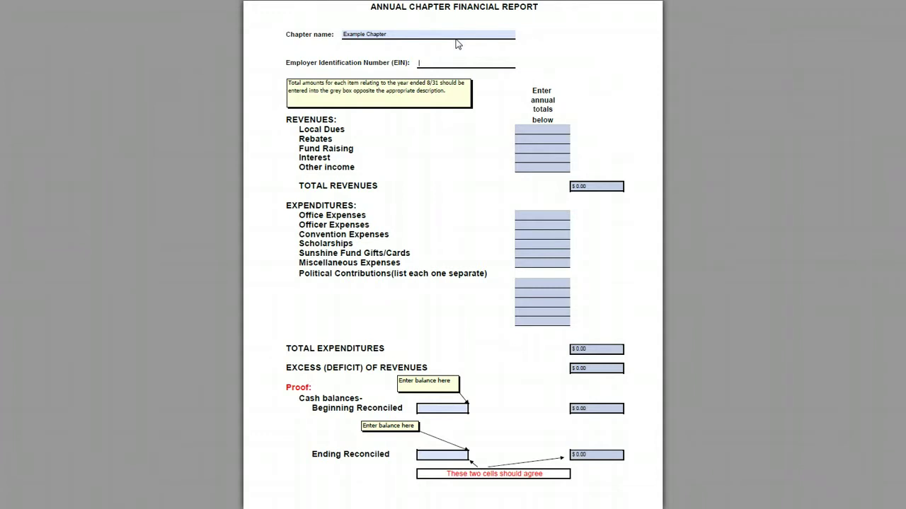
{"action": "type", "text": "XX-XXXXXXX"}
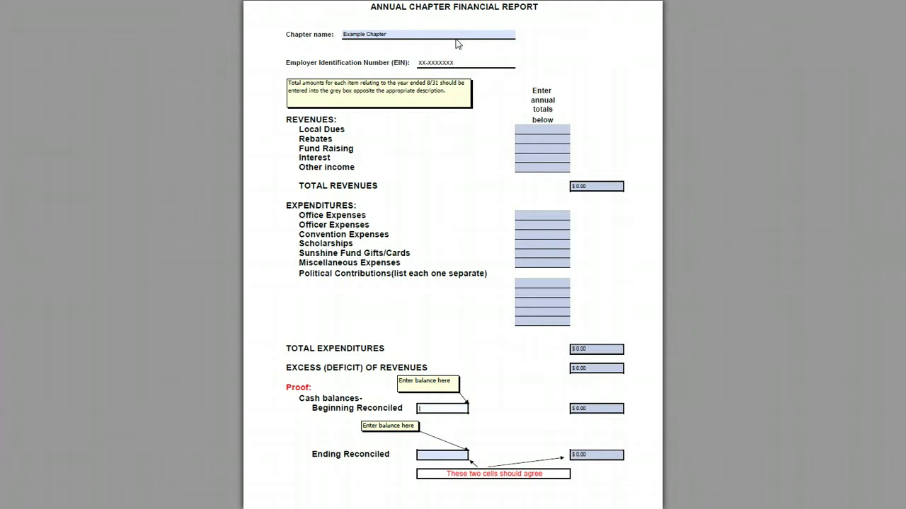
{"action": "key", "text": "Tab"}
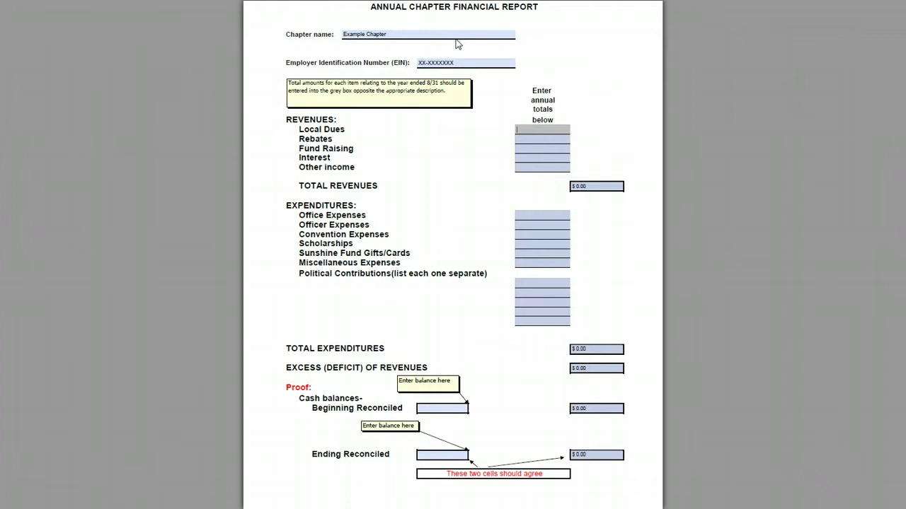
- Enter the annual revenue totals: 1176 for Local Dues and 1,911.33 for Rebates
{"action": "type", "text": "1176"}
{"action": "key", "text": "Tab"}
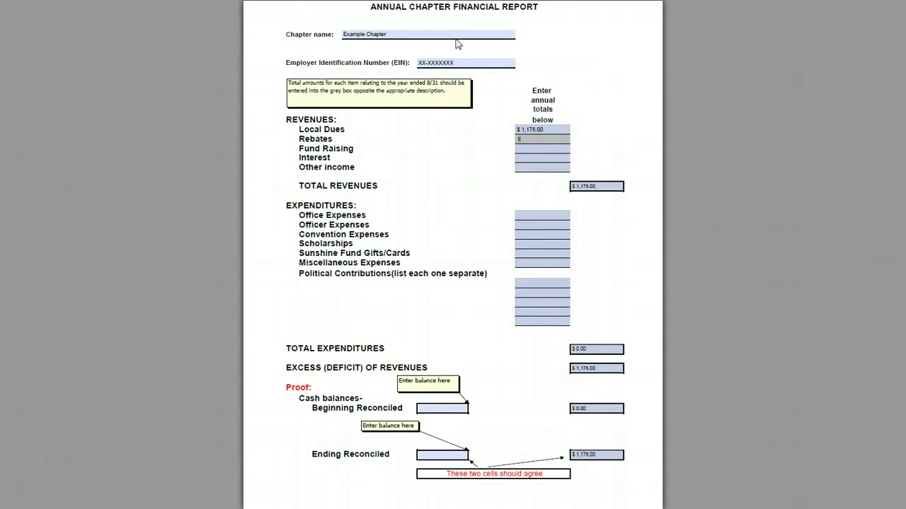
{"action": "type", "text": "1,911.33"}
{"action": "key", "text": "Tab"}
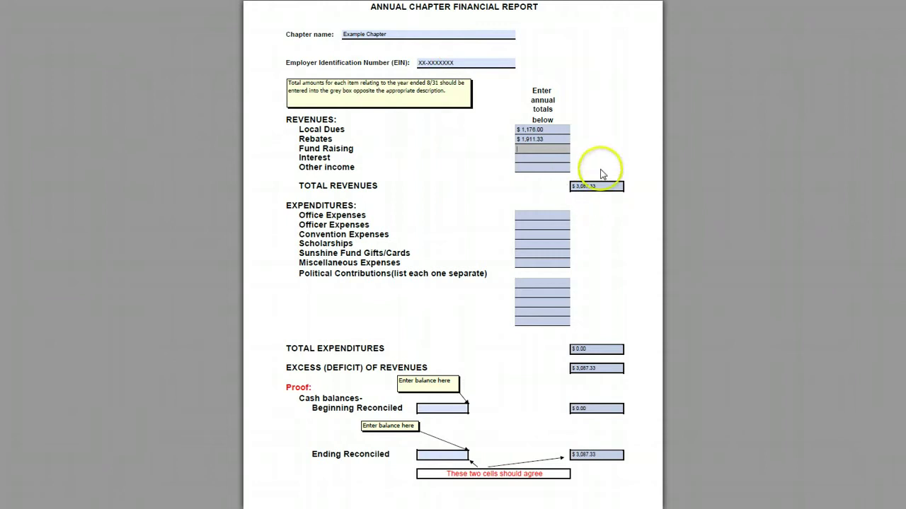
- Enter expenditures of 391.77 for Officer Expenses and 670.00 for Convention Expenses
{"action": "left_click", "coordinate": [536, 224]}
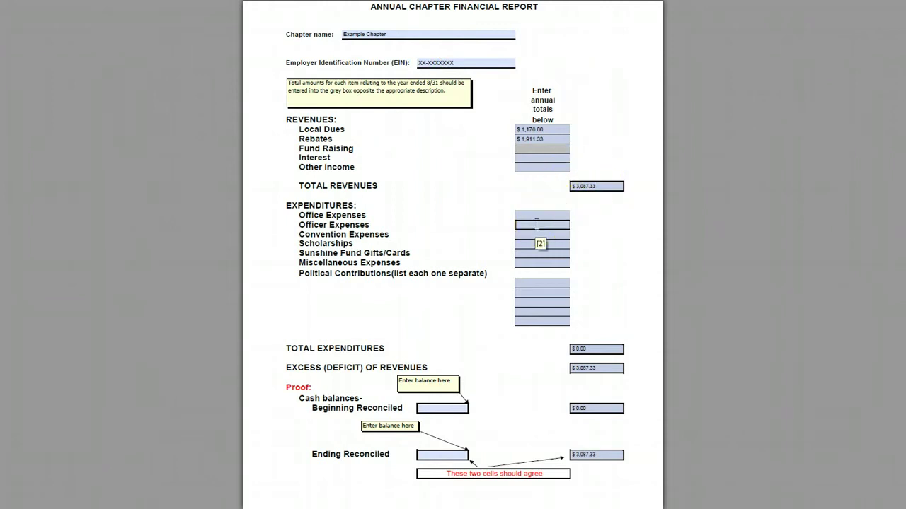
{"action": "left_click", "coordinate": [536, 225]}
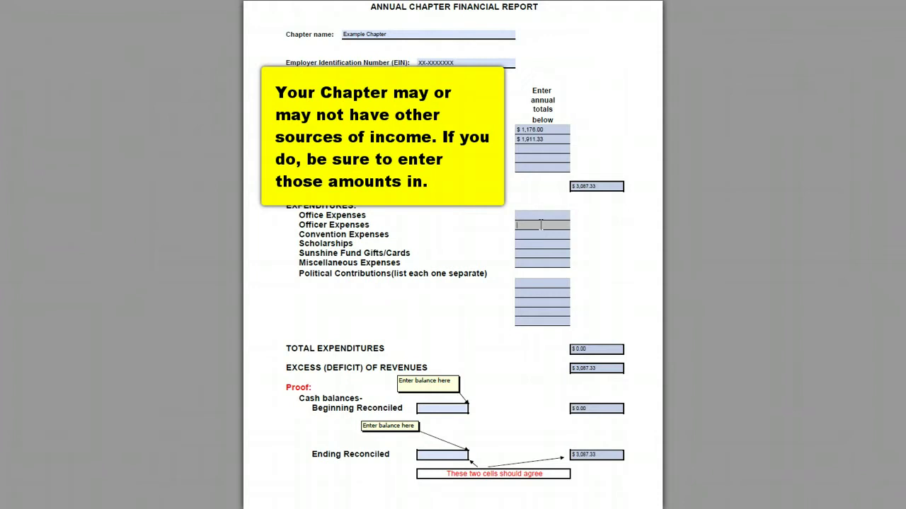
{"action": "type", "text": "391.77"}
{"action": "key", "text": "Return"}
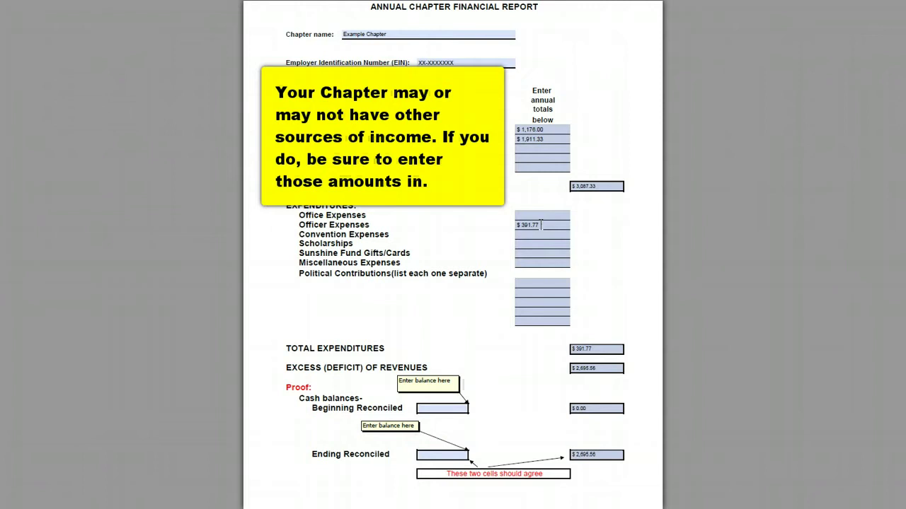
{"action": "left_click", "coordinate": [502, 239]}
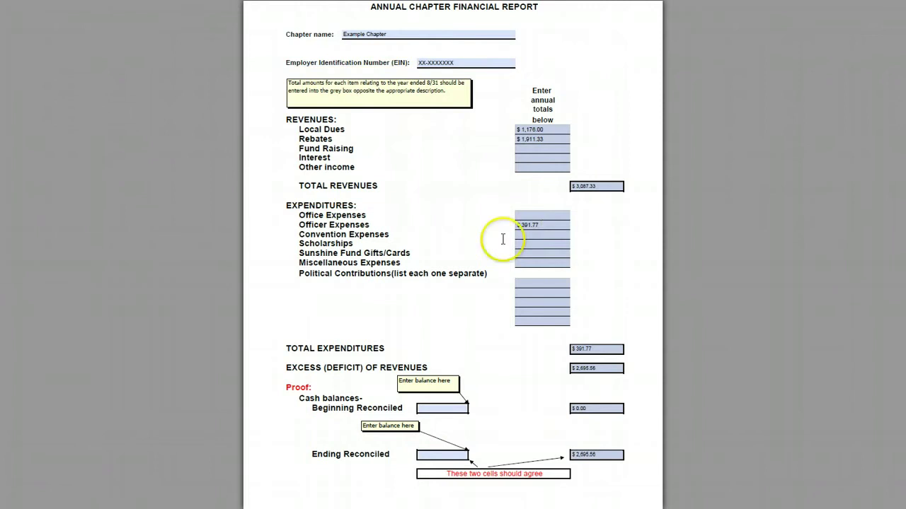
{"action": "left_click", "coordinate": [554, 234]}
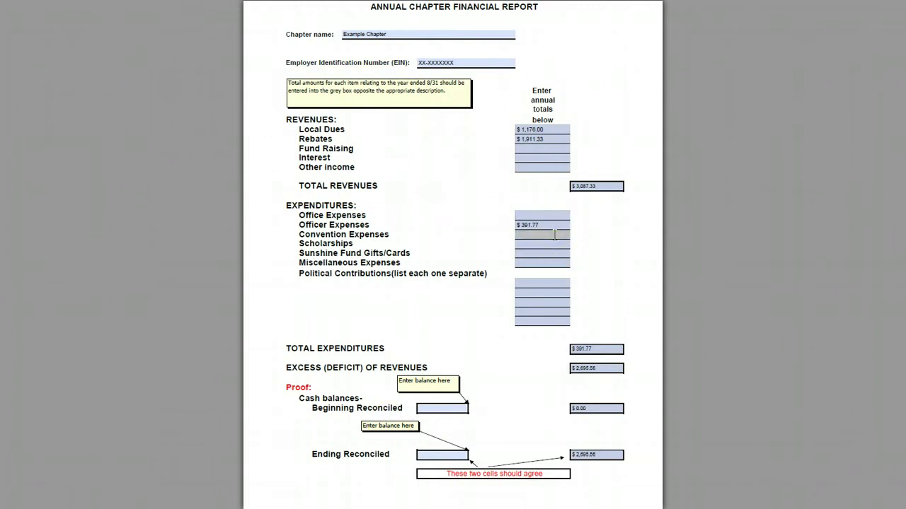
{"action": "type", "text": "670.00"}
{"action": "key", "text": "Return"}
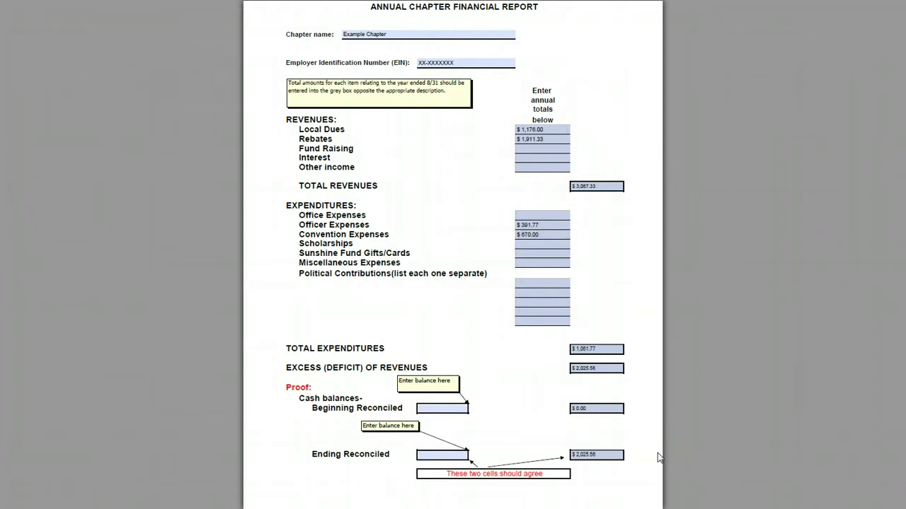
- Enter expenditures of 400 for Scholarships, 655.68 for Sunshine Fund Gifts/Cards, and 193.80 for Miscellaneous Expenses
{"action": "key", "text": "Tab"}
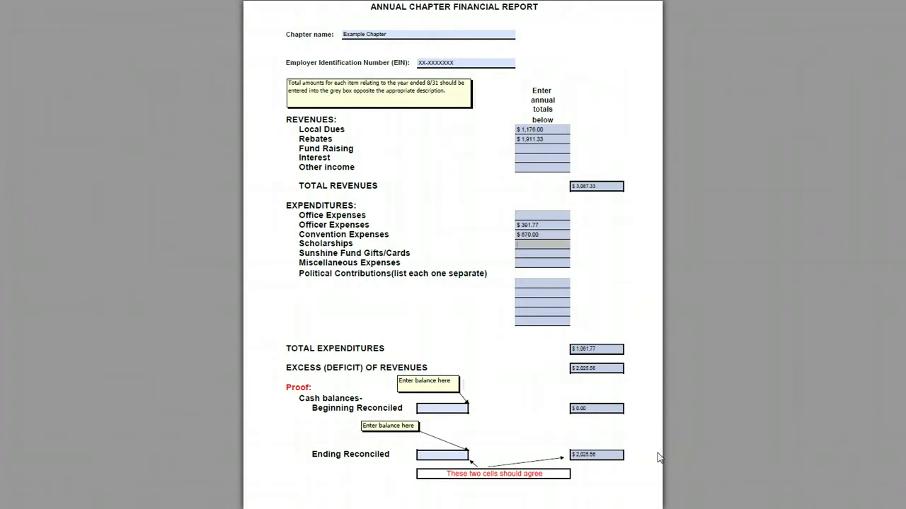
{"action": "type", "text": "400"}
{"action": "key", "text": "Tab"}
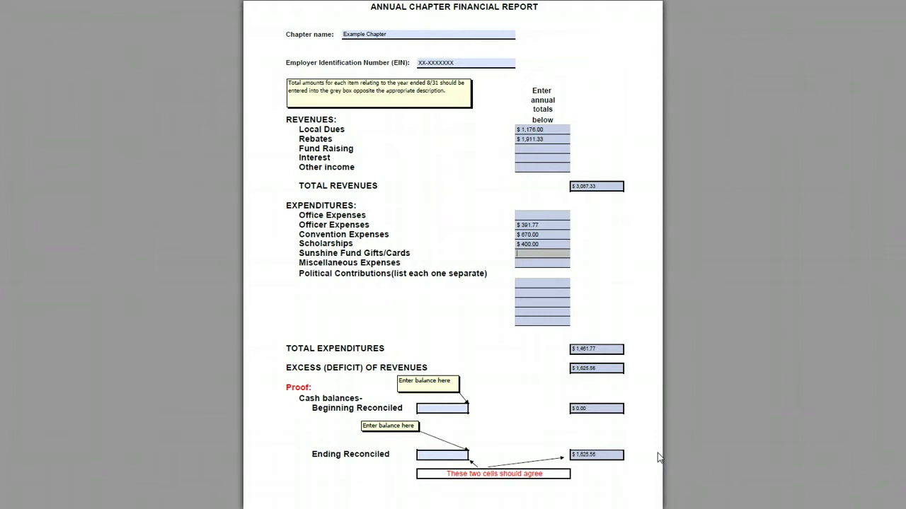
{"action": "type", "text": "655.68"}
{"action": "key", "text": "Tab"}
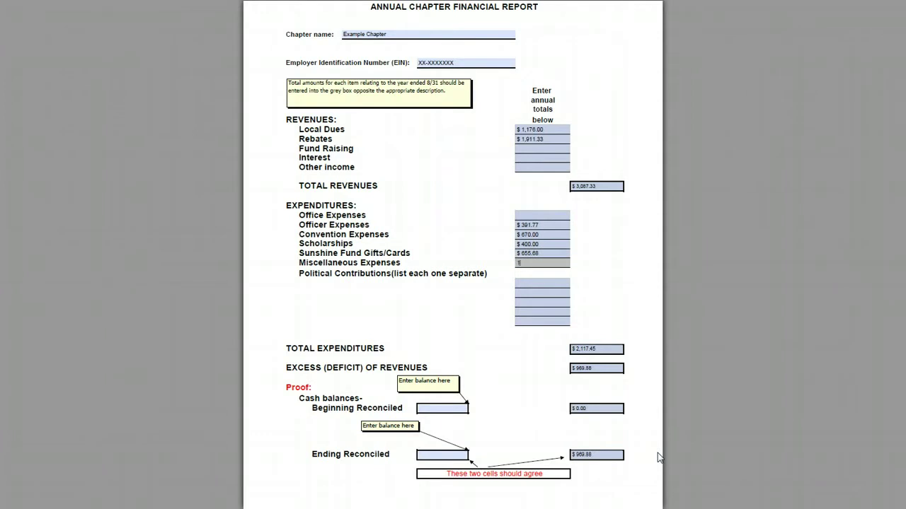
{"action": "type", "text": "193.80"}
{"action": "key", "text": "Tab"}
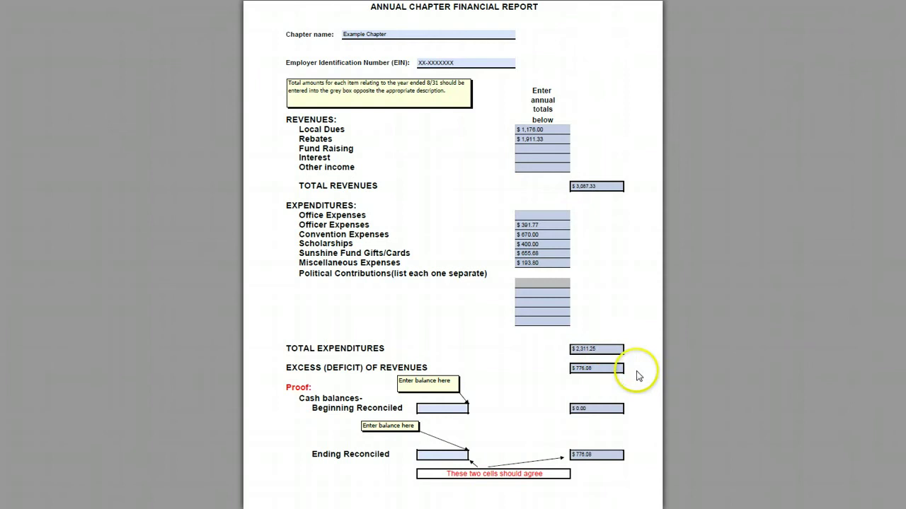
- Enter the proof cash balances: 1206.32 for Beginning Reconciled and 1982.40 for Ending Reconciled
{"action": "left_click", "coordinate": [445, 409]}
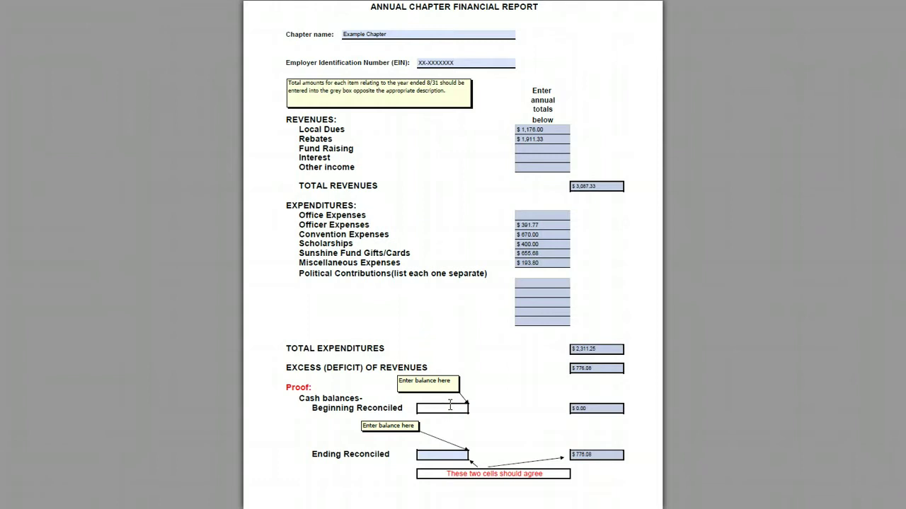
{"action": "type", "text": "1206.32"}
{"action": "key", "text": "Tab"}
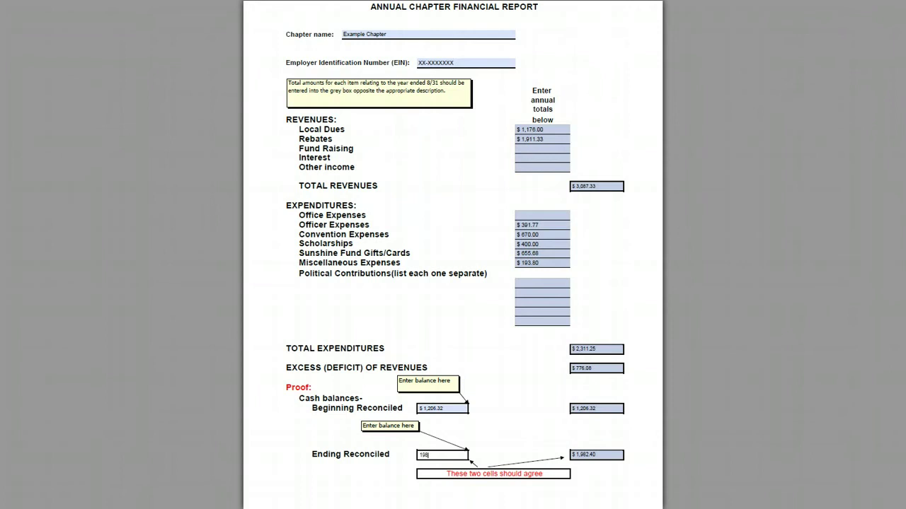
{"action": "type", "text": ".40"}
{"action": "left_click", "coordinate": [542, 129]}
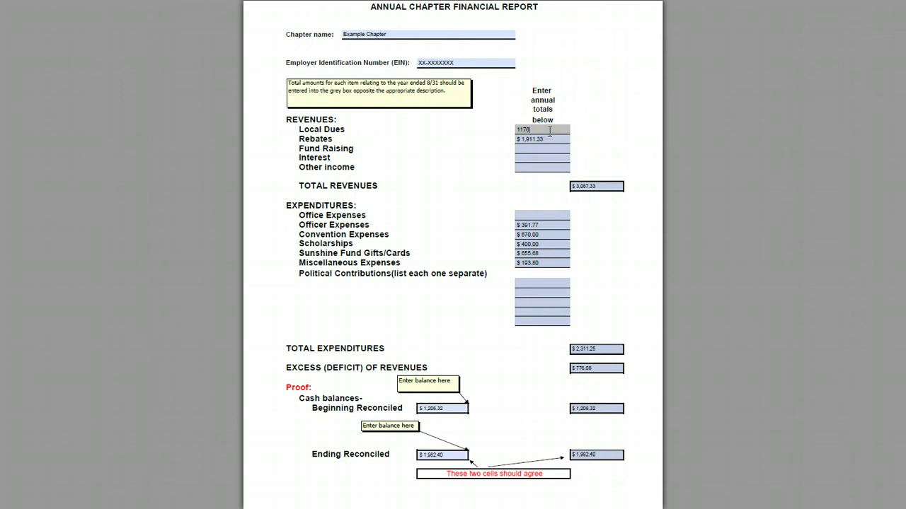
{"action": "key", "text": "Tab"}
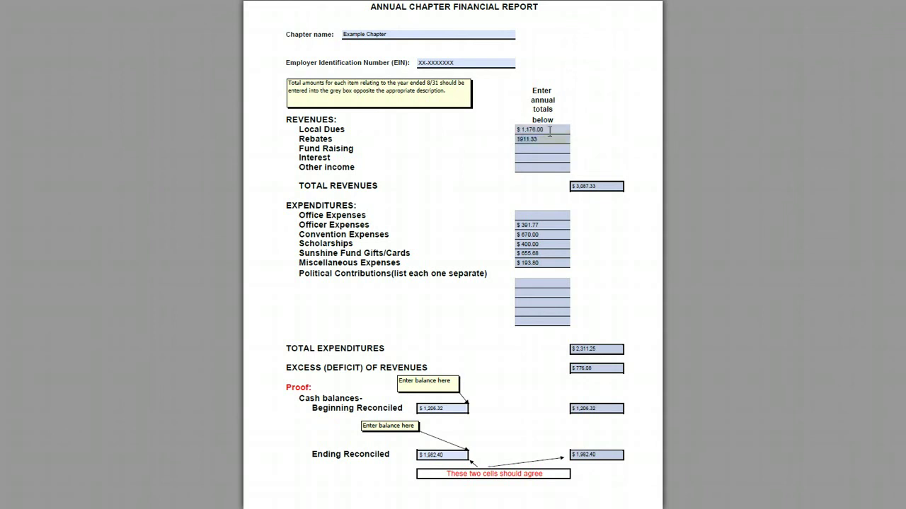
{"action": "key", "text": "Tab"}
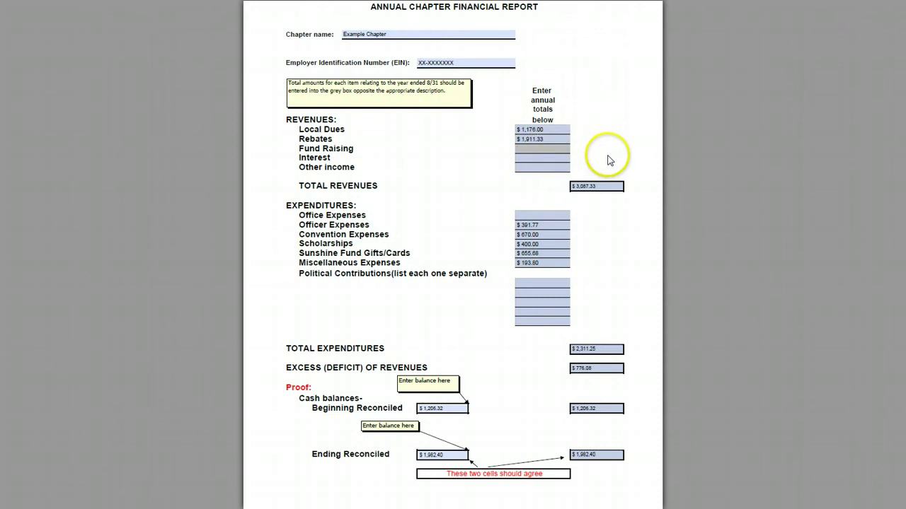